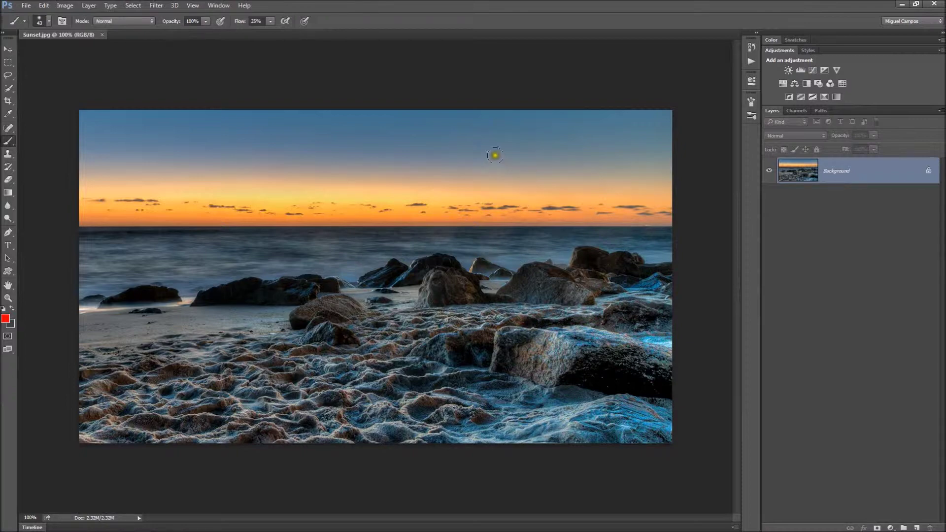
# - Open the Actions panel and create a new action set named 'Tutorial'
pyautogui.click(218, 6)
pyautogui.click(233, 73)
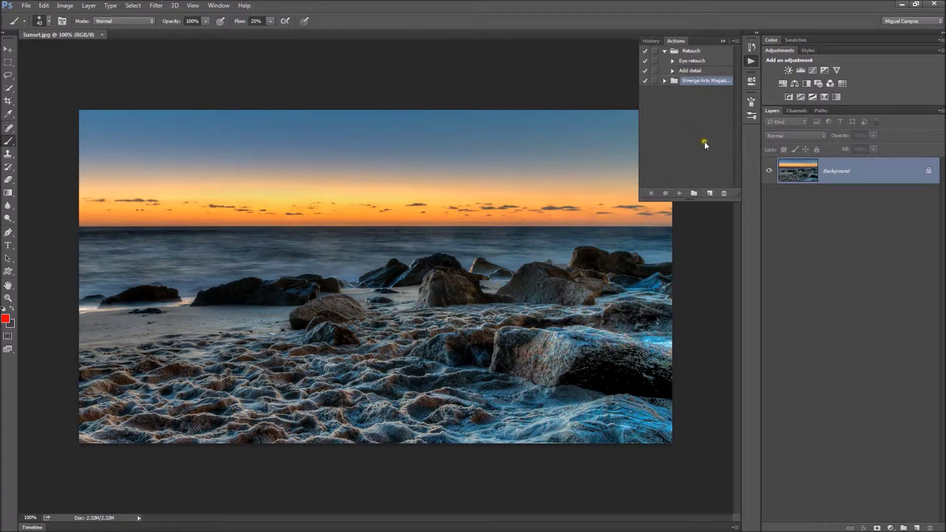
pyautogui.click(694, 194)
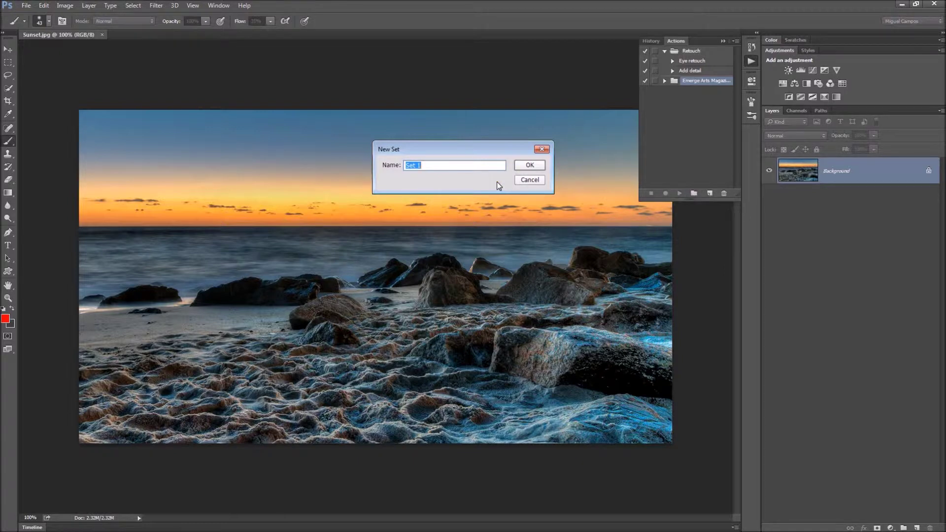
pyautogui.write('Tutorial')
pyautogui.click(537, 166)
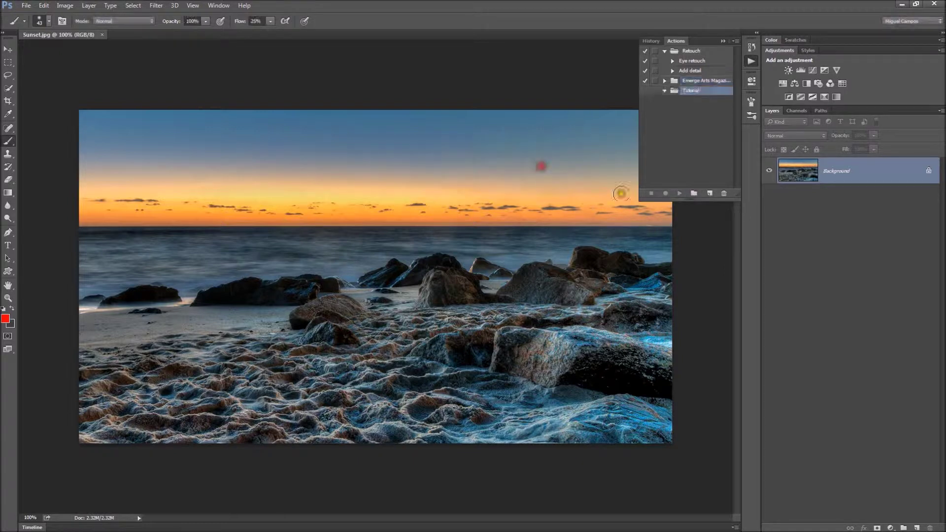
# - Create a 'Curves Adj' action with no shortcut and a Blue colour label, and start recording
pyautogui.click(710, 194)
pyautogui.write('Curves Adj')
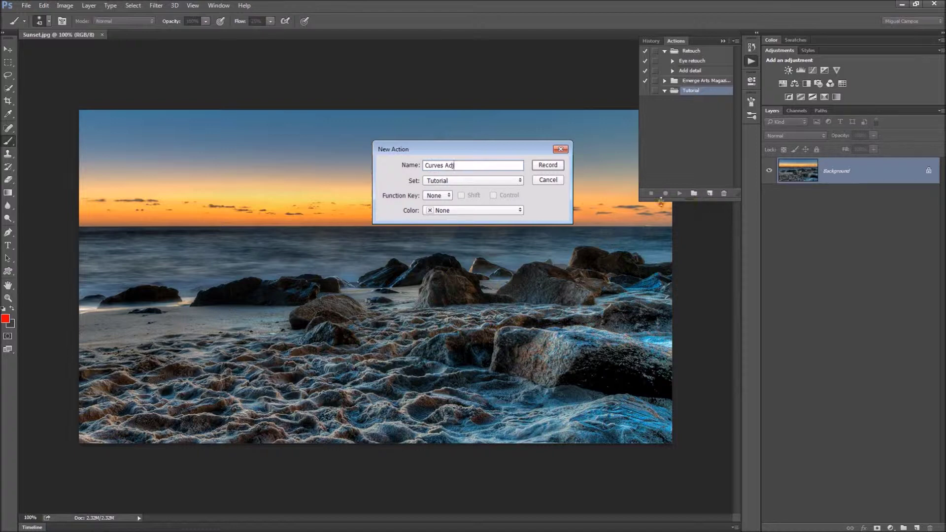
pyautogui.click(449, 197)
pyautogui.click(449, 196)
pyautogui.click(453, 212)
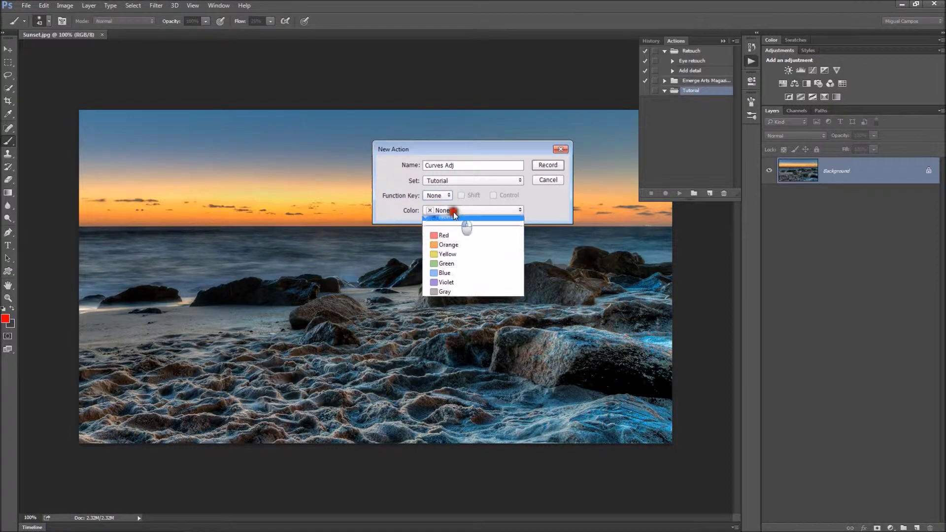
pyautogui.click(452, 275)
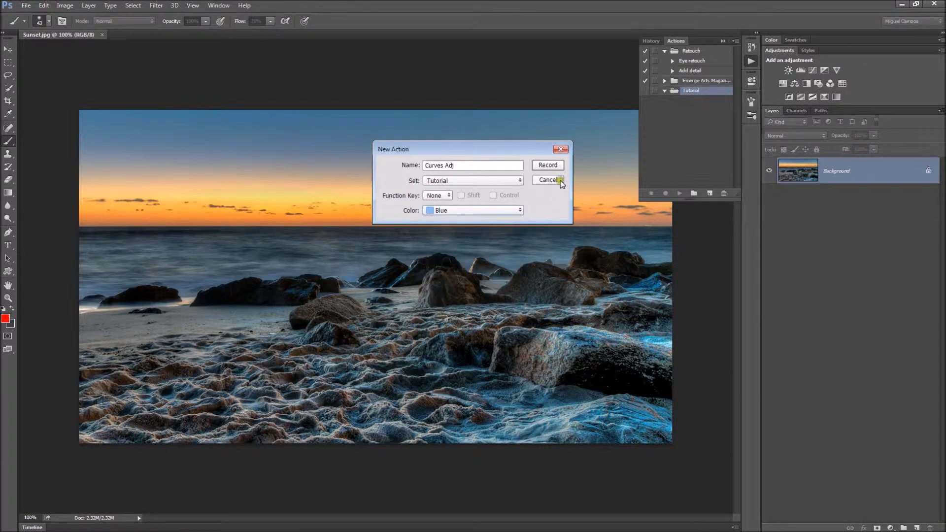
pyautogui.click(549, 166)
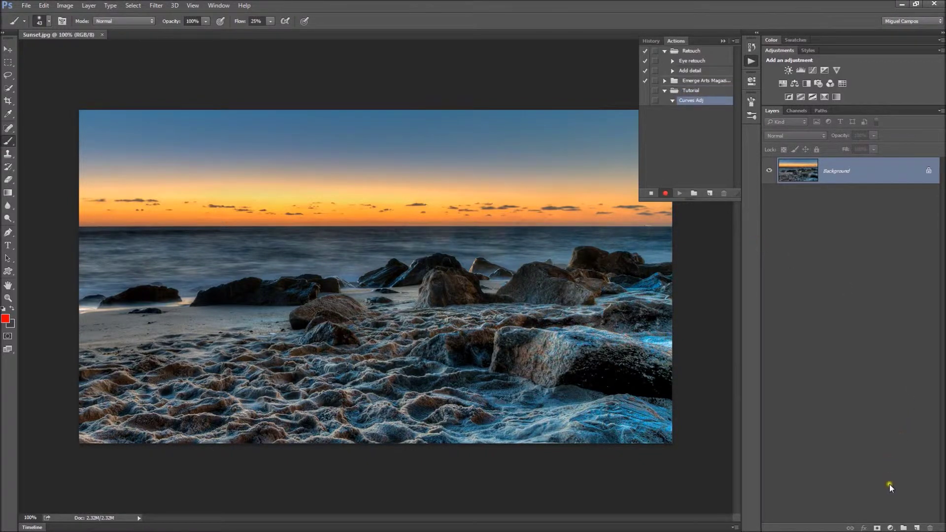
# - Add a Curves adjustment layer and raise the Red and Blue channel curves
pyautogui.click(892, 526)
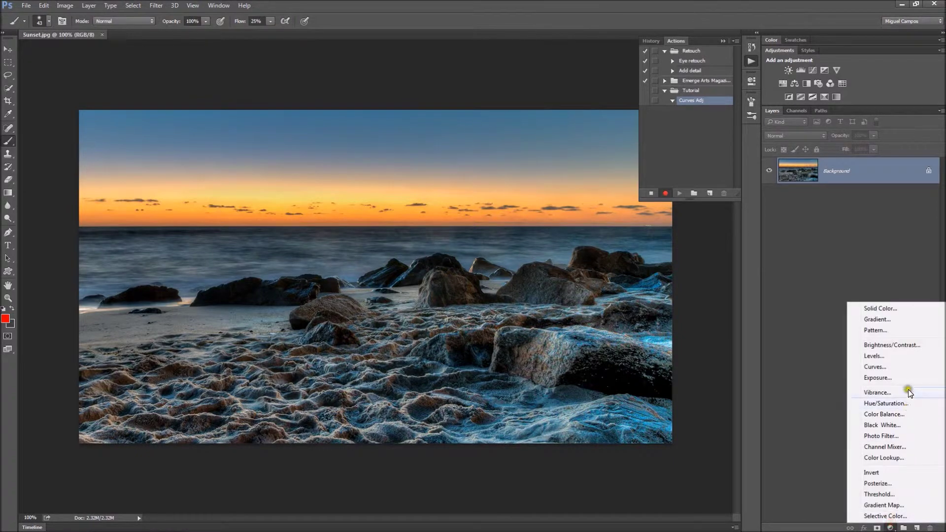
pyautogui.click(882, 366)
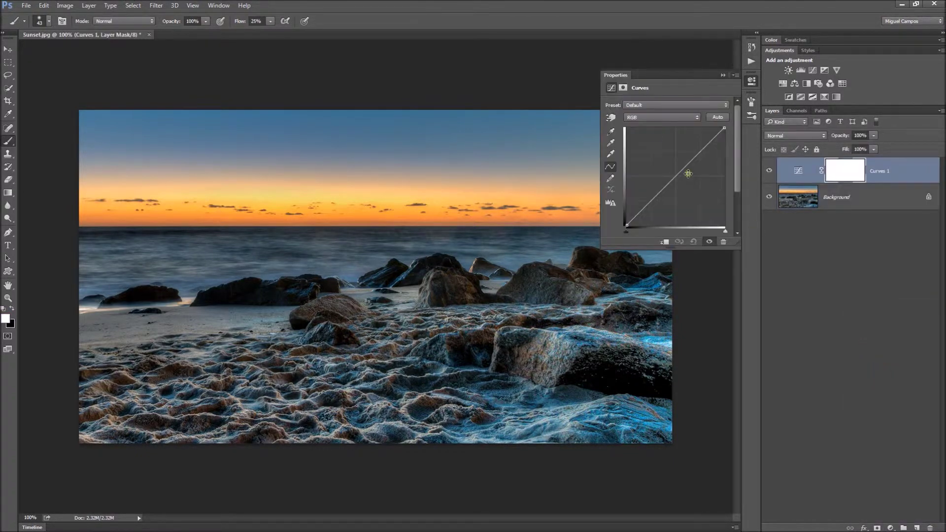
pyautogui.click(645, 118)
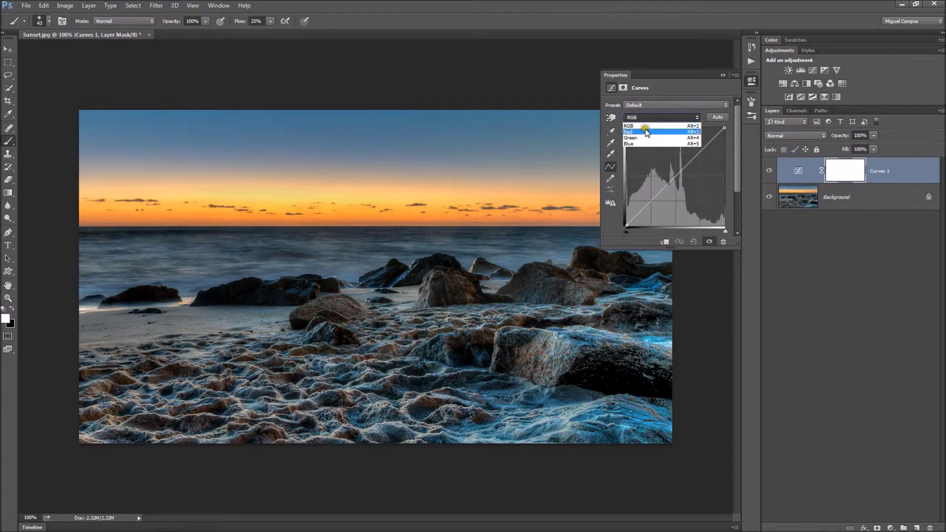
pyautogui.click(646, 126)
pyautogui.moveTo(666, 186); pyautogui.dragTo(664, 173)
pyautogui.click(660, 117)
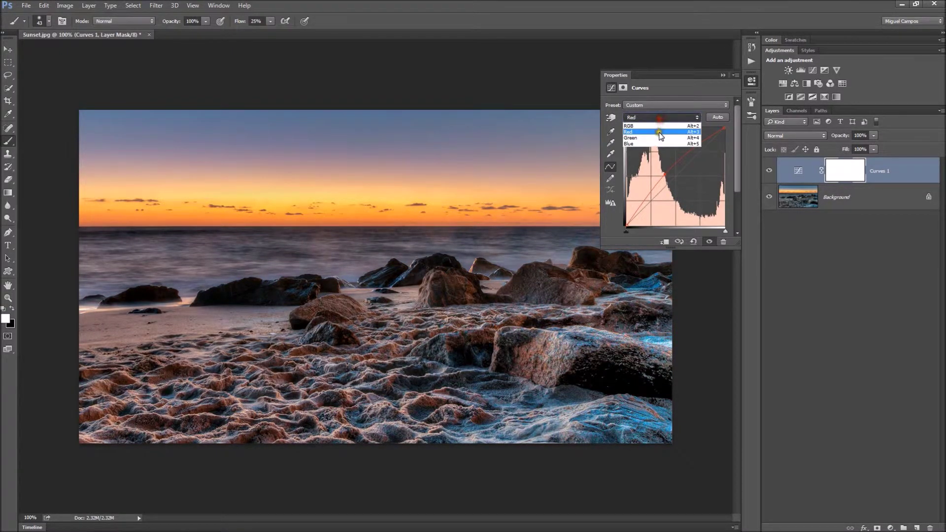
pyautogui.click(660, 138)
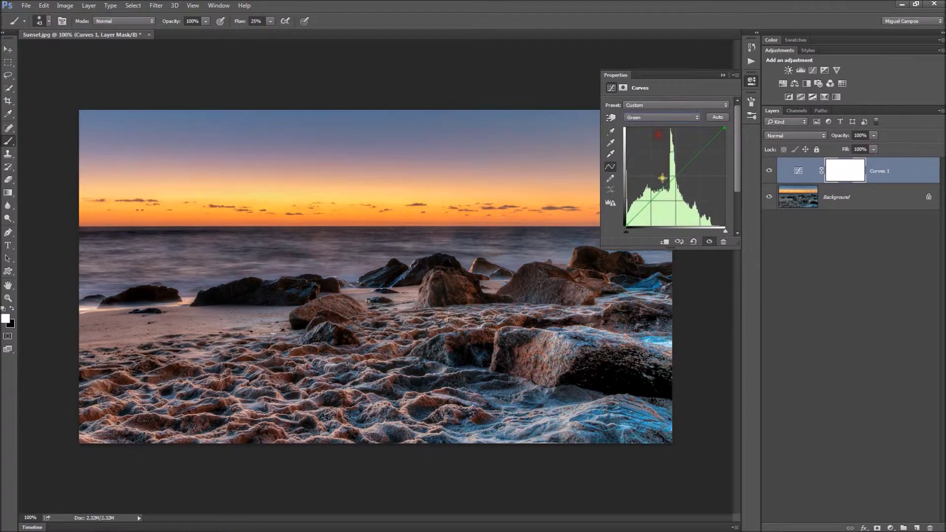
pyautogui.click(659, 118)
pyautogui.click(653, 144)
pyautogui.moveTo(664, 188); pyautogui.dragTo(665, 179)
# - Add another point to the Red curve and toggle Curves 1 to compare with the original
pyautogui.click(660, 117)
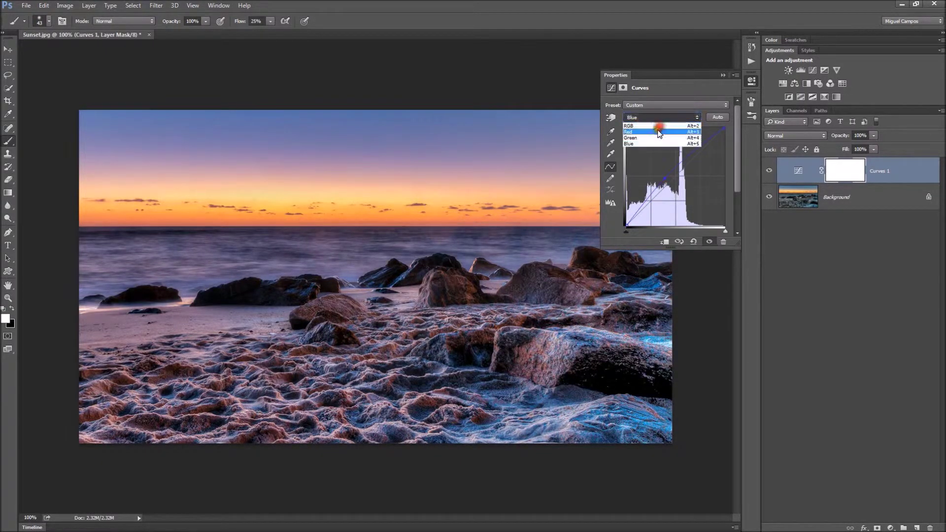
pyautogui.click(658, 126)
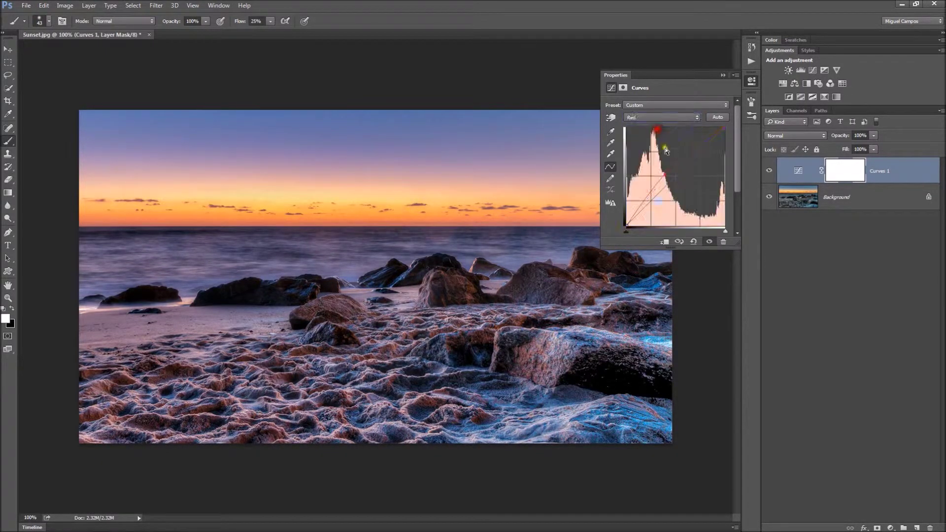
pyautogui.click(644, 193)
pyautogui.click(769, 170)
pyautogui.click(769, 170)
pyautogui.click(768, 170)
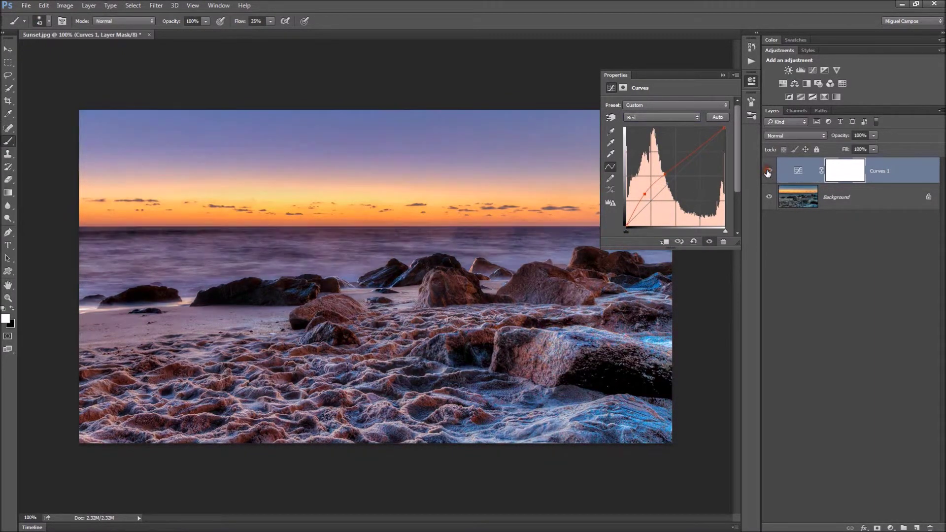
# - Add a second Curves layer with an S-curve on RGB, darkening midtones and lifting highlights
pyautogui.click(891, 528)
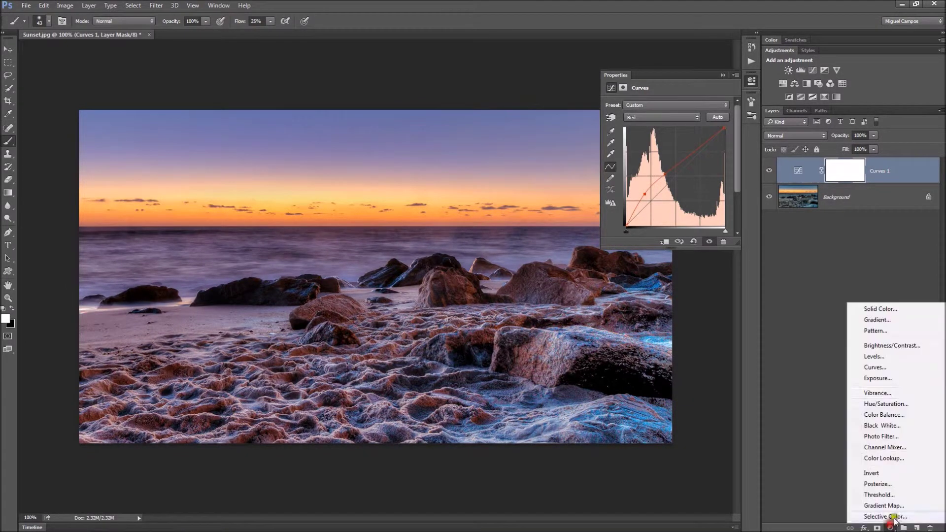
pyautogui.click(891, 366)
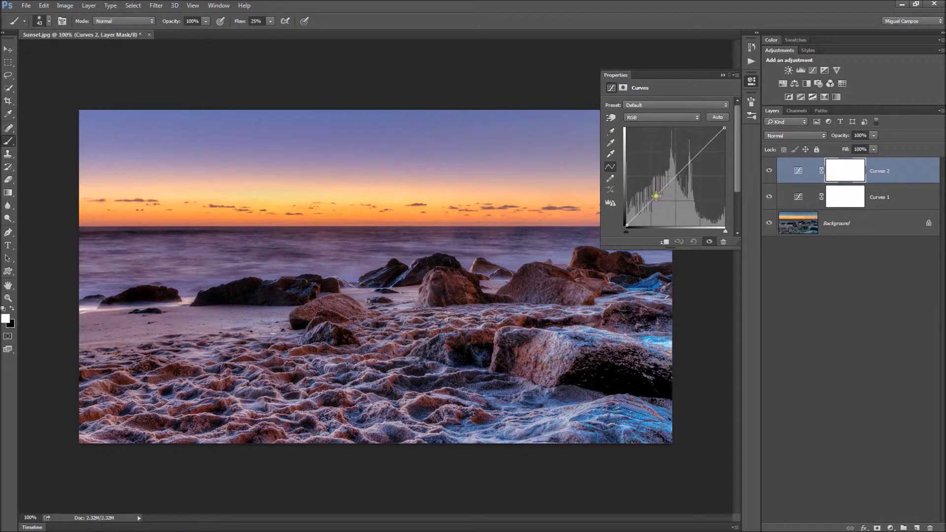
pyautogui.moveTo(656, 197); pyautogui.dragTo(654, 203)
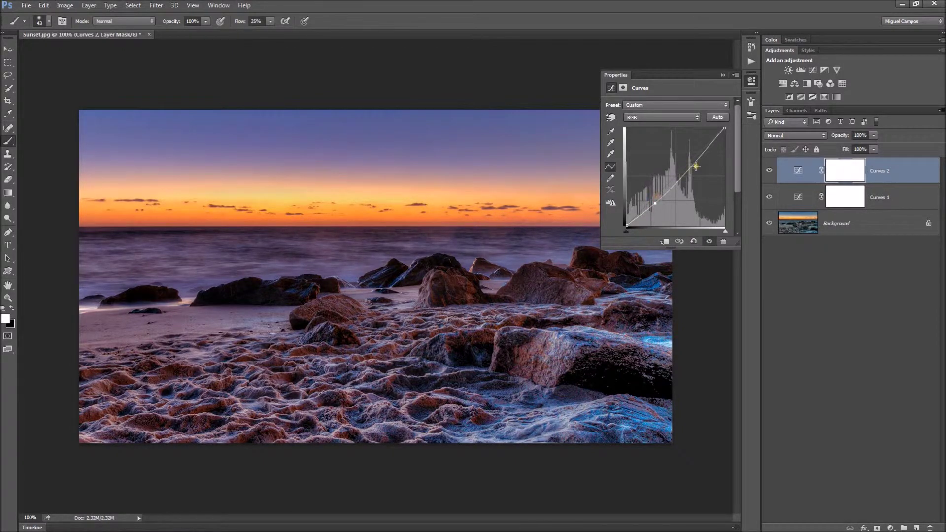
pyautogui.moveTo(696, 160); pyautogui.dragTo(695, 158)
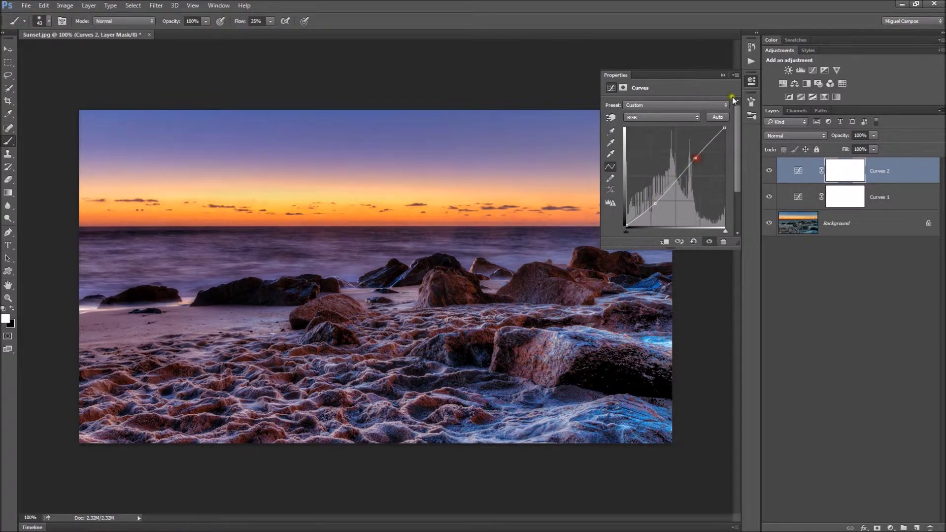
pyautogui.click(724, 76)
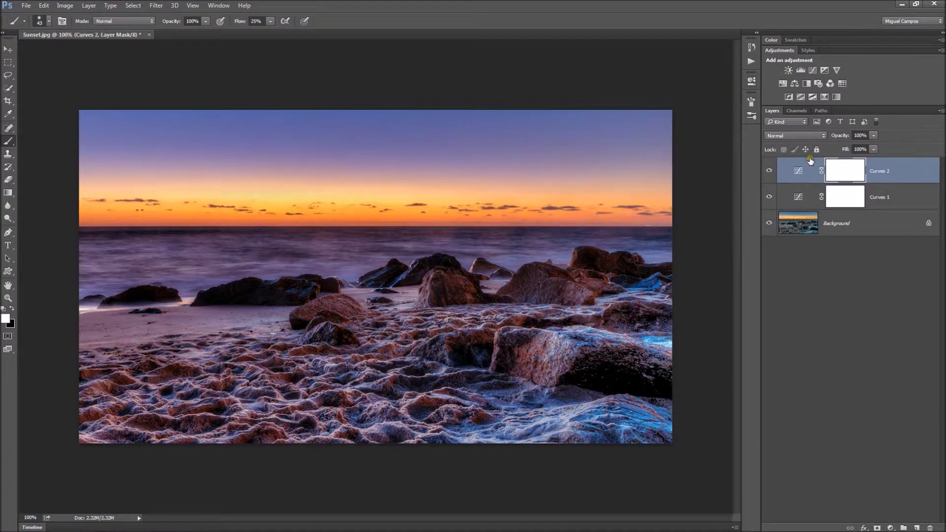
# - Stop recording the Curves Adj action in the Actions panel
pyautogui.click(770, 110)
pyautogui.click(749, 62)
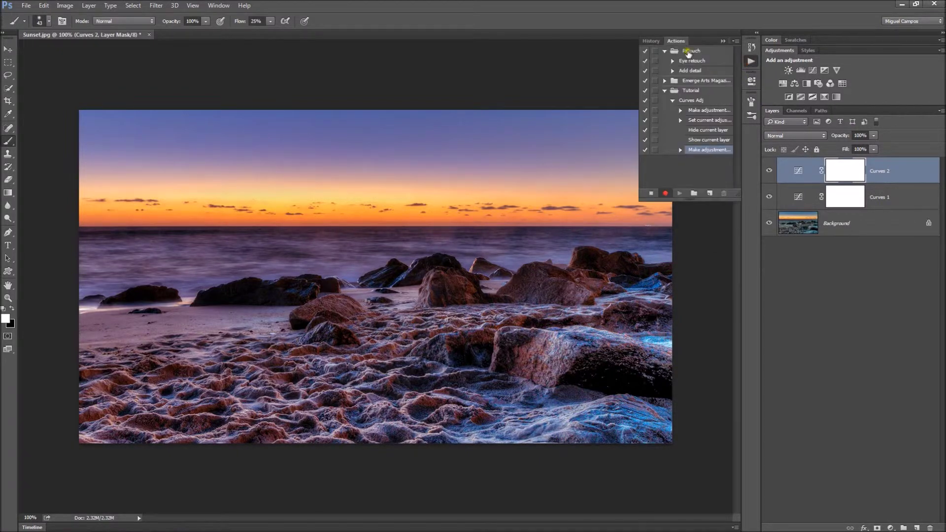
pyautogui.click(704, 140)
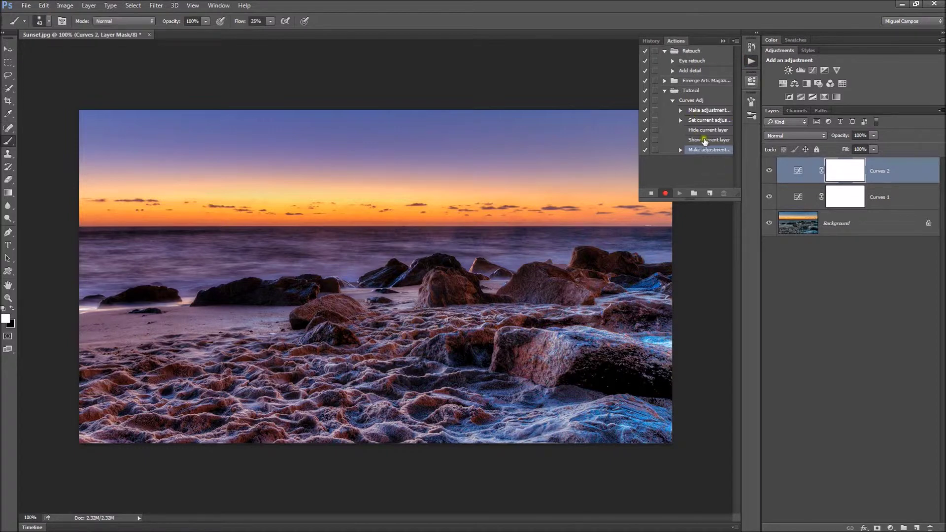
pyautogui.click(651, 194)
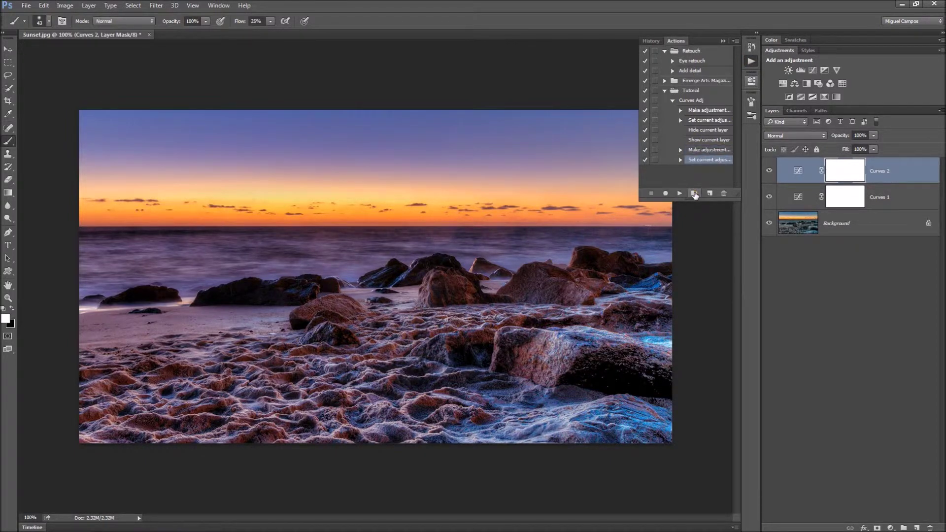
# - Delete both Curves layers and play Curves Adj to rebuild them
pyautogui.click(899, 197)
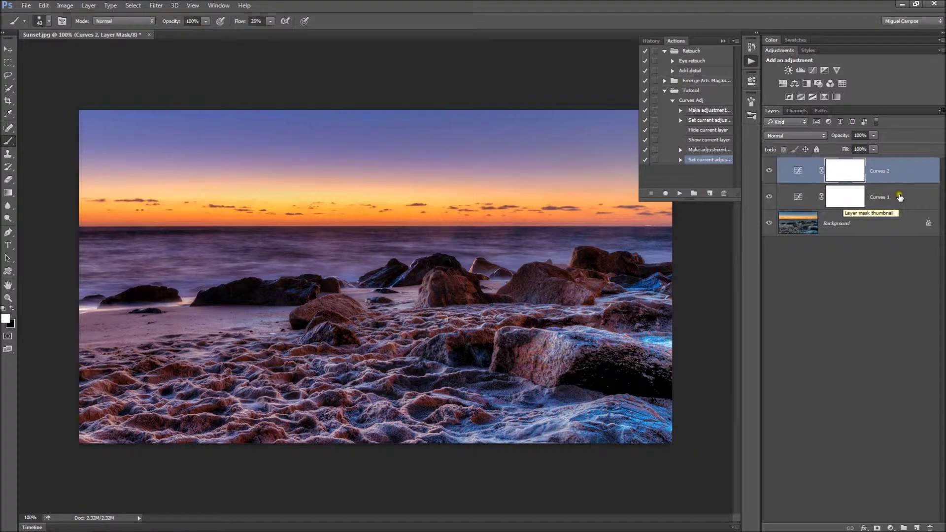
pyautogui.keyDown('ctrl'); pyautogui.click(900, 197); pyautogui.keyUp('ctrl')
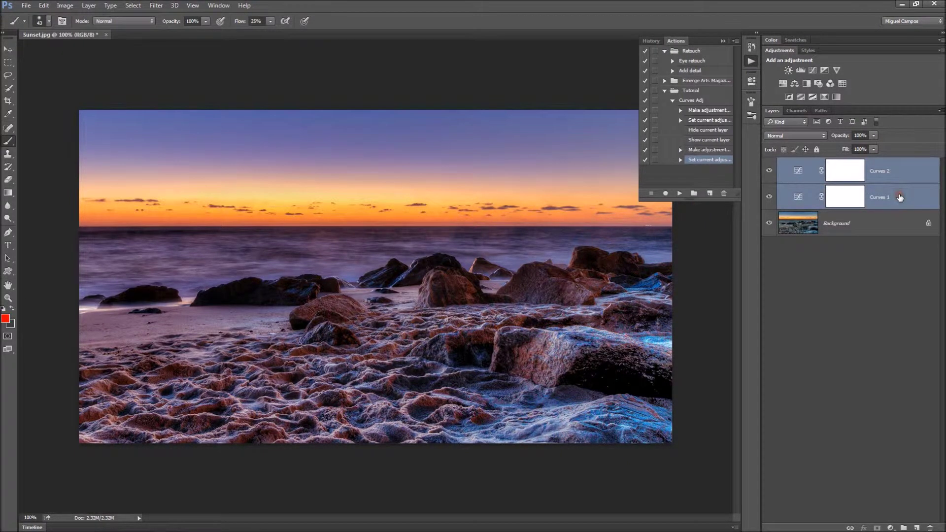
pyautogui.press('Delete')
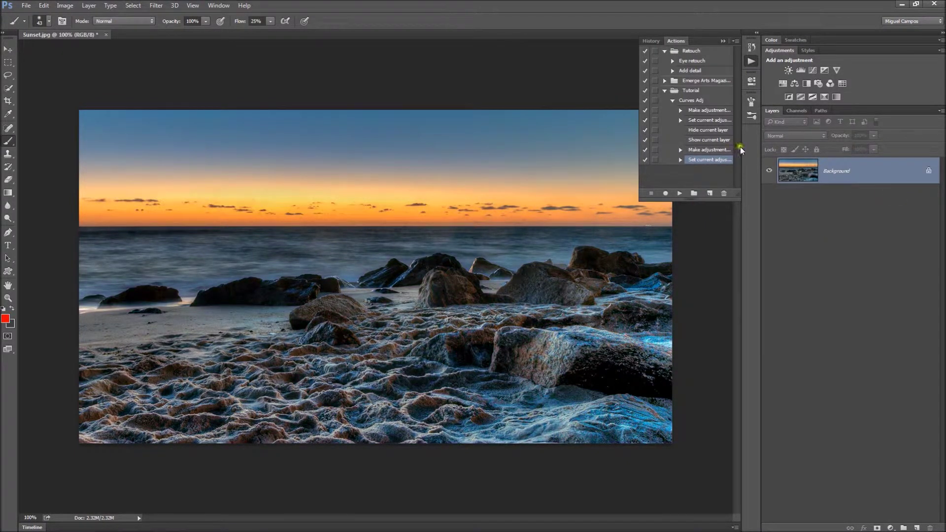
pyautogui.click(672, 100)
pyautogui.click(696, 100)
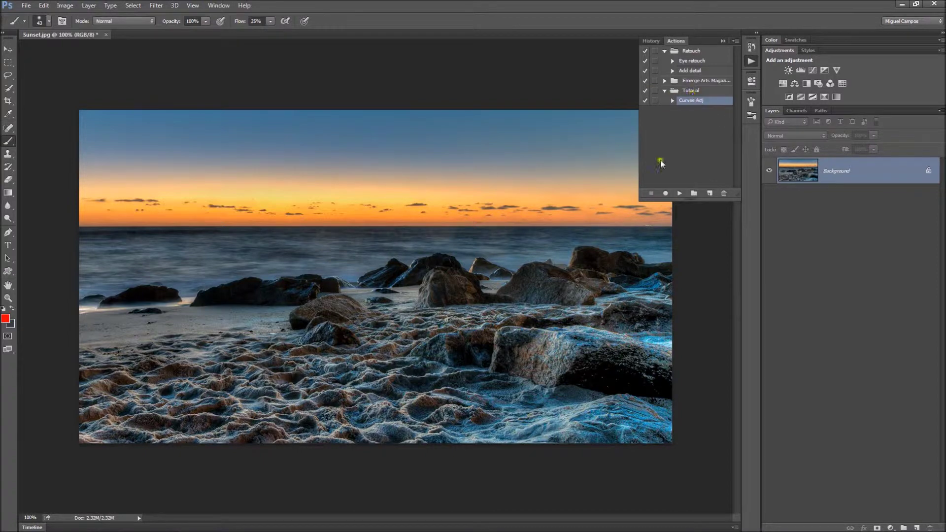
pyautogui.click(680, 193)
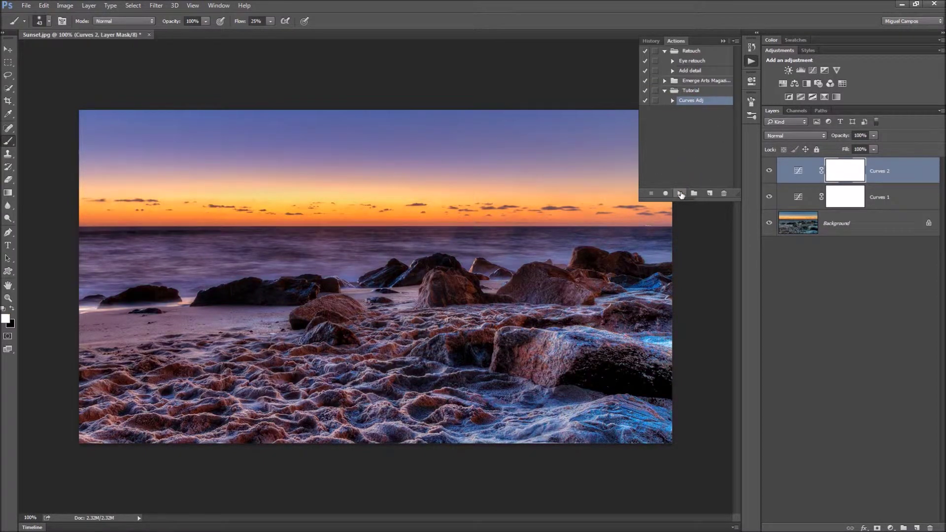
# - Toggle the Curves layers' visibility to compare the purple look with the original photo
pyautogui.keyDown('alt'); pyautogui.click(769, 223); pyautogui.keyUp('alt')
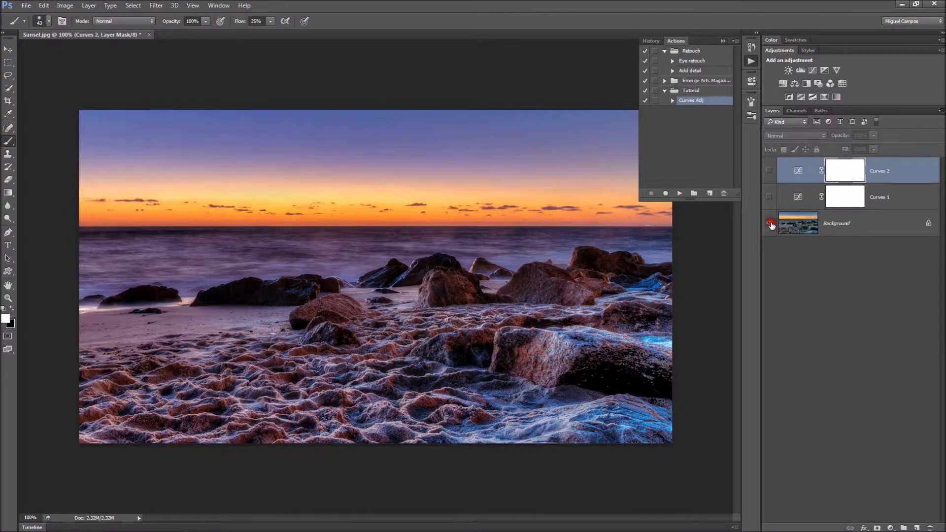
pyautogui.keyDown('alt'); pyautogui.click(769, 223); pyautogui.keyUp('alt')
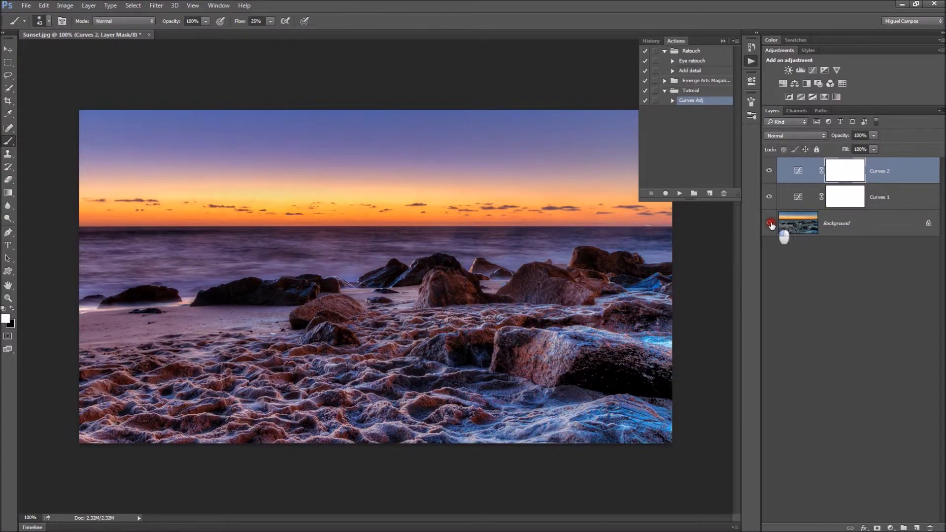
pyautogui.keyDown('alt'); pyautogui.click(770, 223); pyautogui.keyUp('alt')
pyautogui.keyDown('alt'); pyautogui.click(770, 223); pyautogui.keyUp('alt')
pyautogui.keyDown('alt'); pyautogui.click(770, 223); pyautogui.keyUp('alt')
# - Collapse and select the Tutorial set, then float the Actions panel over the photo
pyautogui.click(664, 90)
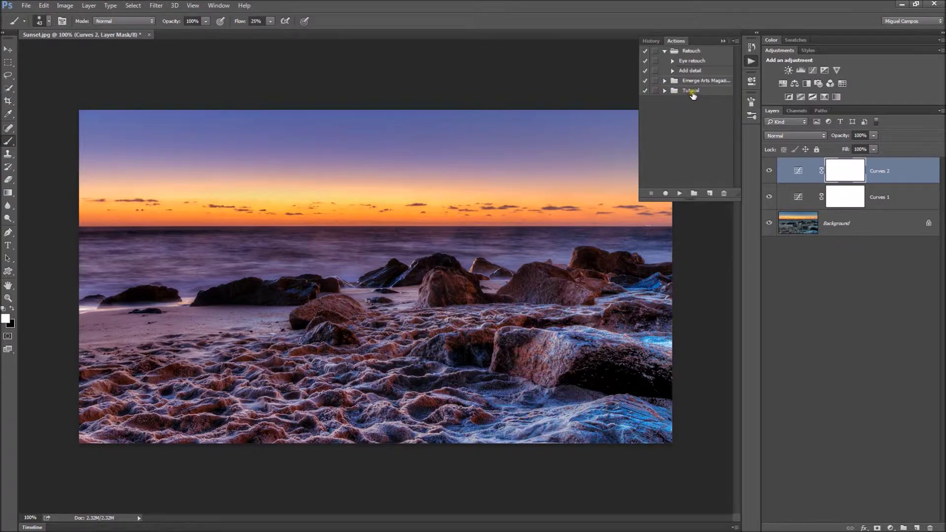
pyautogui.click(693, 92)
pyautogui.press('Return')
pyautogui.moveTo(676, 41); pyautogui.dragTo(416, 151)
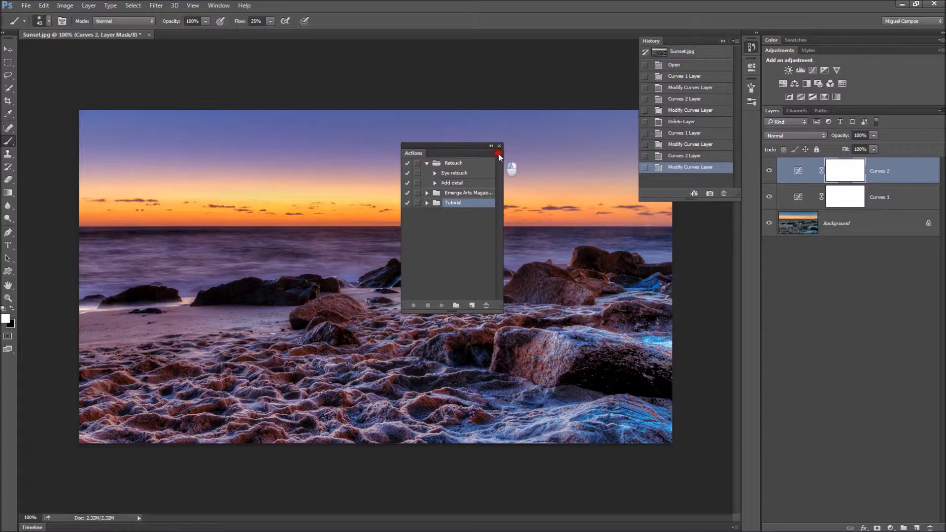
pyautogui.click(498, 154)
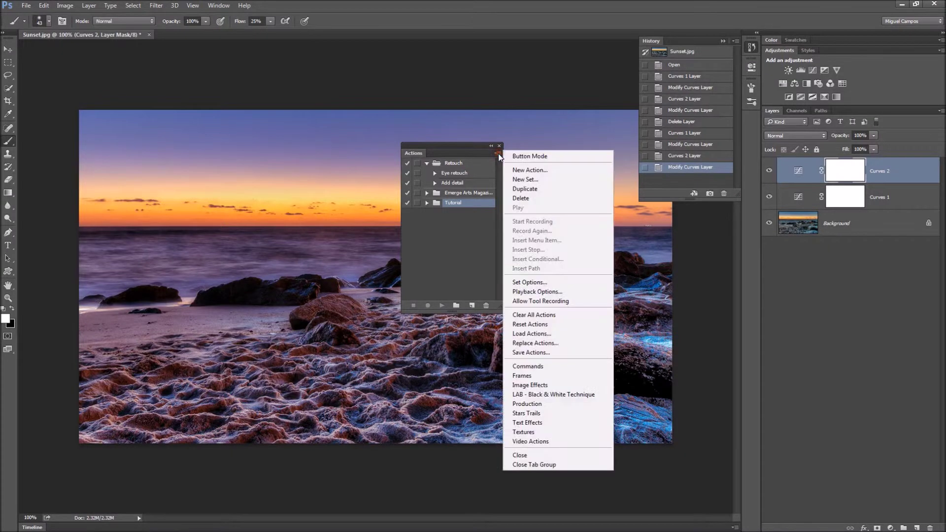
# - Save the Tutorial set as Tutorial.atn on the Desktop and close the Actions panel
pyautogui.click(538, 352)
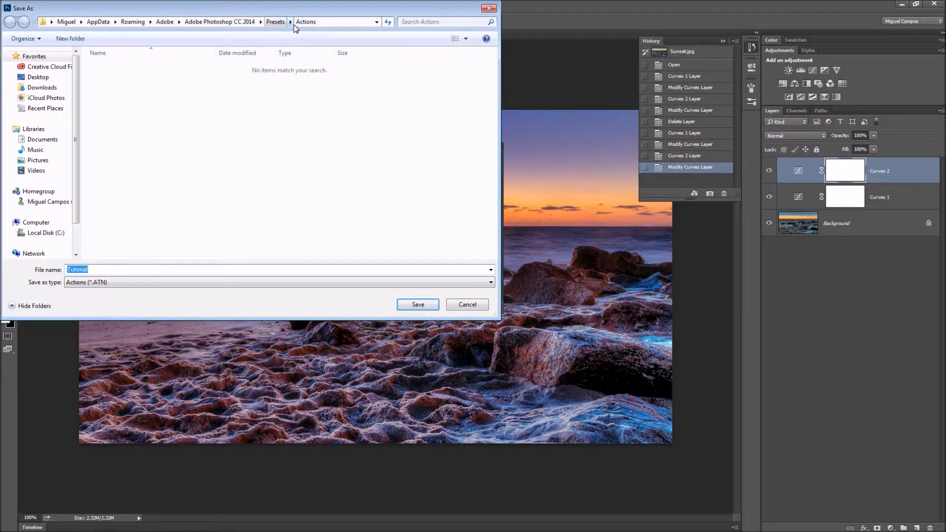
pyautogui.click(38, 78)
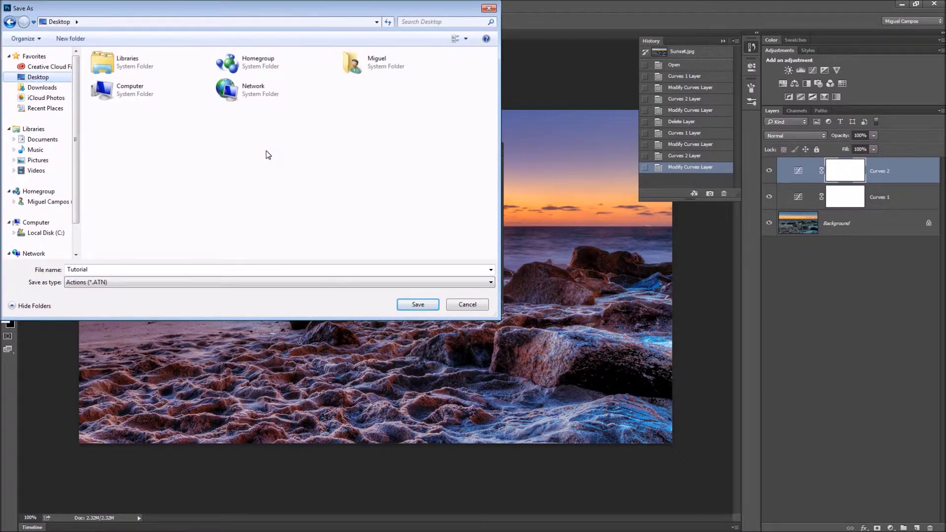
pyautogui.click(419, 305)
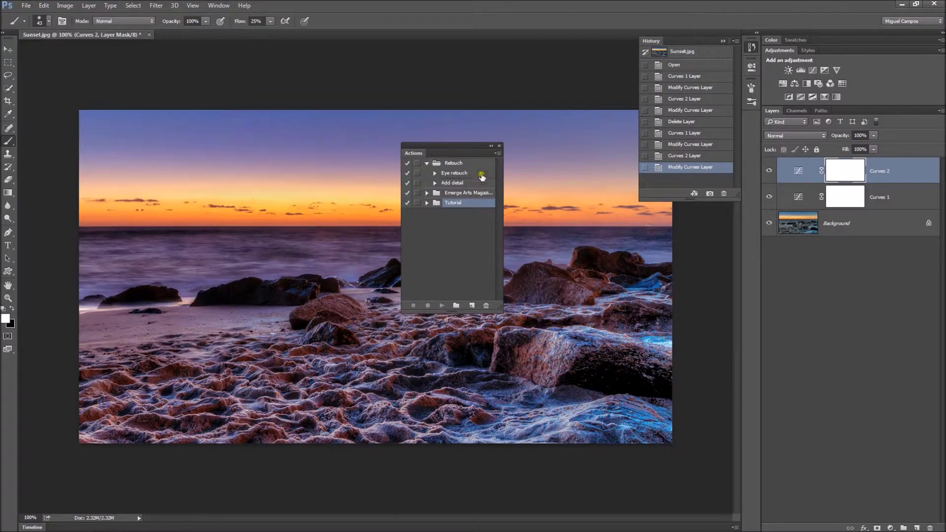
pyautogui.click(499, 147)
pyautogui.click(723, 42)
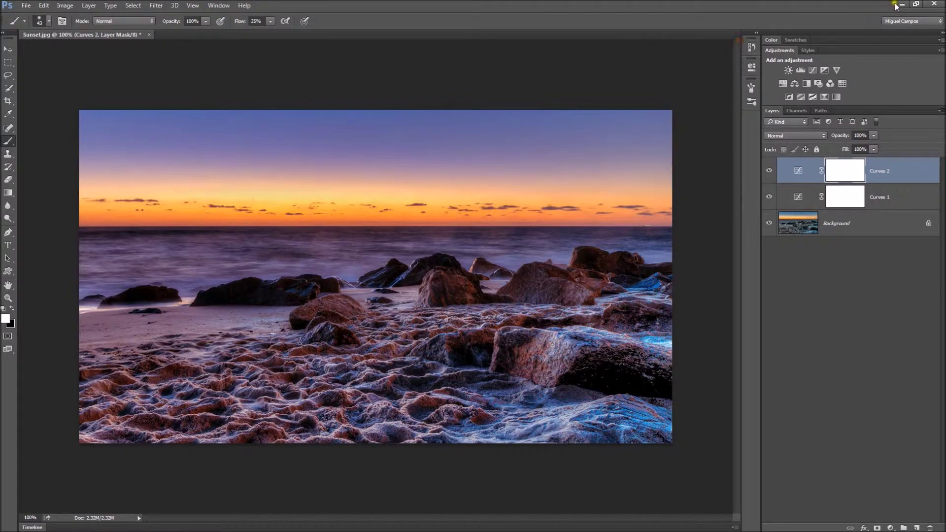
# - Move the Tutorial.atn desktop icon one column right, then restore Photoshop with Sunset.jpg
pyautogui.click(901, 4)
pyautogui.moveTo(19, 160); pyautogui.dragTo(69, 165)
pyautogui.moveTo(223, 515)
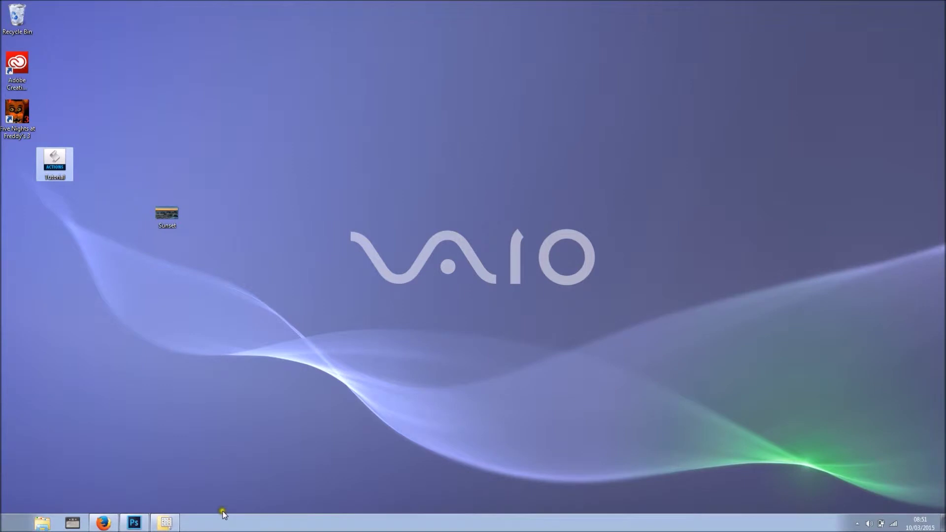
pyautogui.click(166, 522)
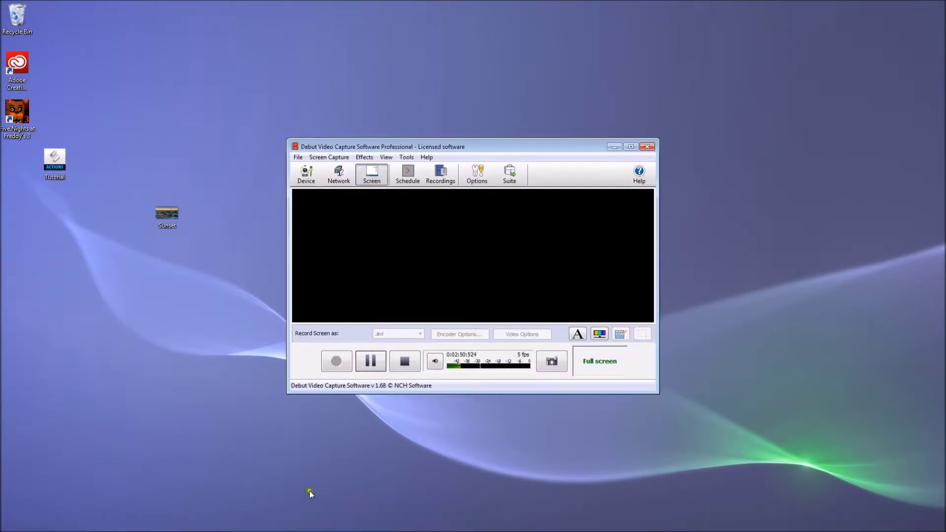
pyautogui.click(134, 522)
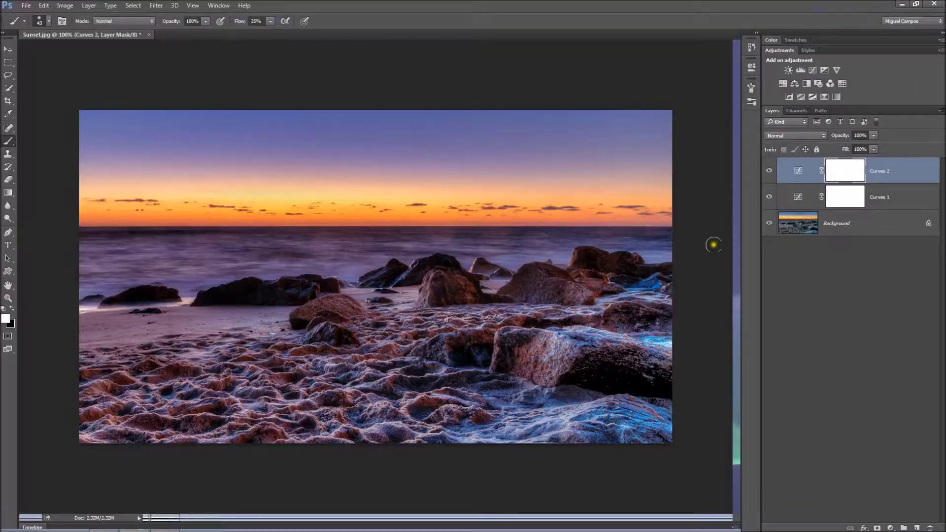
# - Delete the Curves 1 and 2 layers and remove the Tutorial set from the Actions panel
pyautogui.keyDown('shift'); pyautogui.click(900, 196); pyautogui.keyUp('shift')
pyautogui.press('Delete')
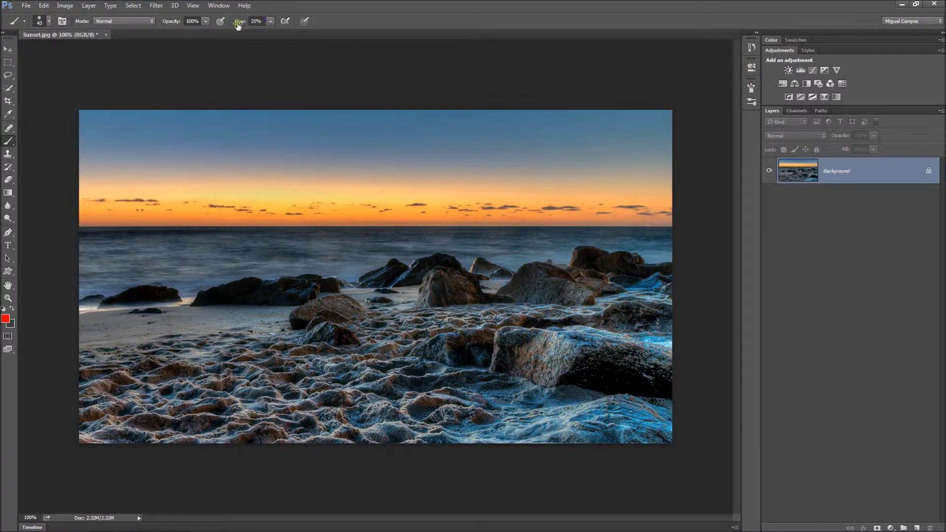
pyautogui.click(219, 6)
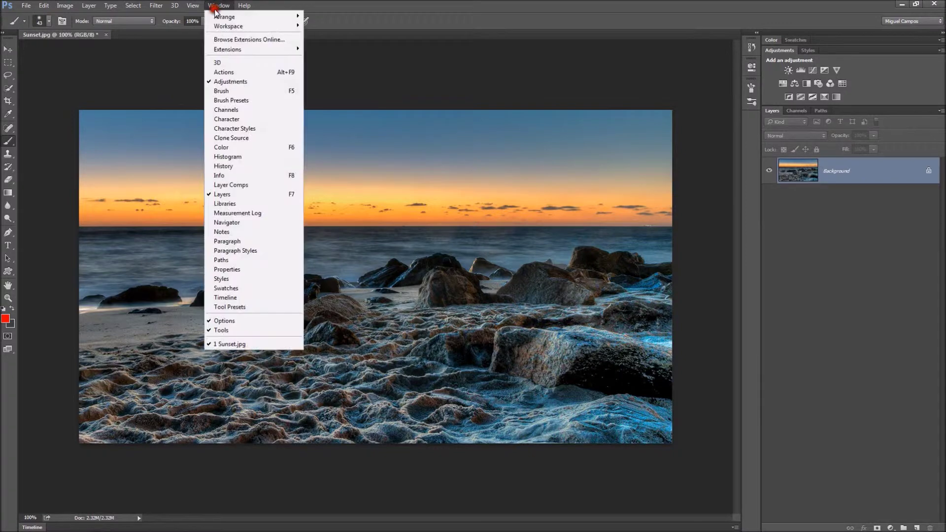
pyautogui.click(226, 72)
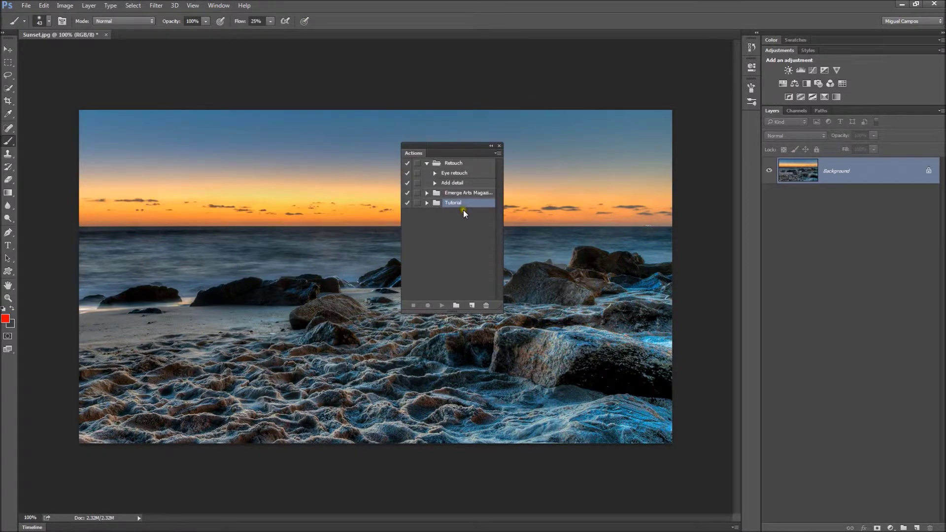
pyautogui.click(486, 305)
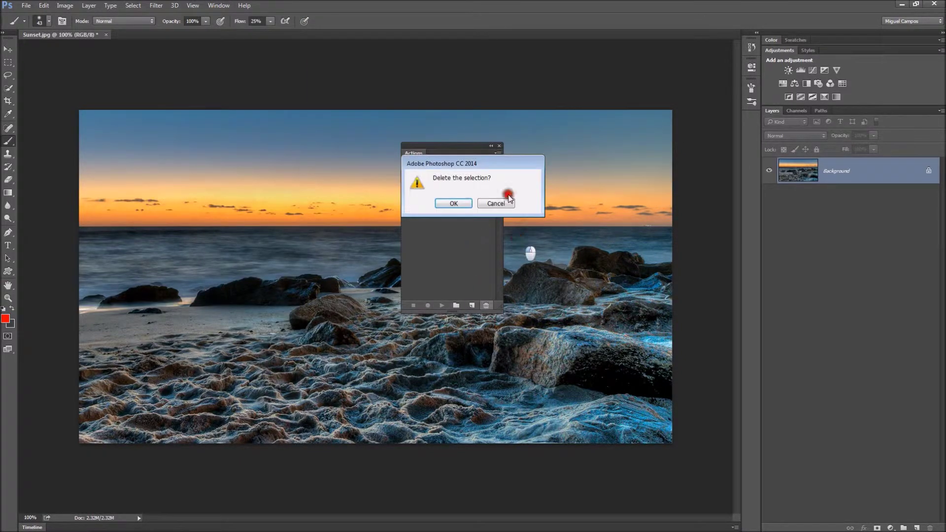
pyautogui.click(455, 204)
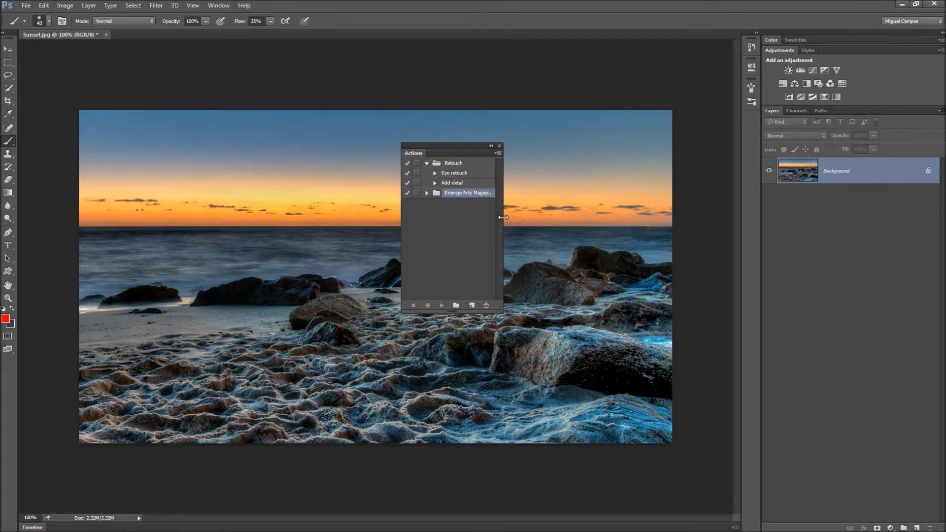
# - Load the Tutorial.atn actions file from the Desktop
pyautogui.click(498, 153)
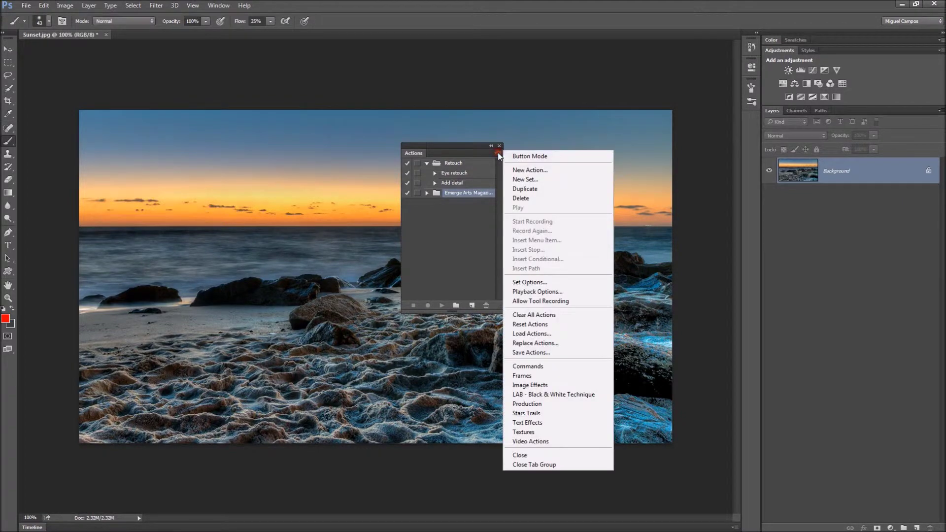
pyautogui.click(537, 335)
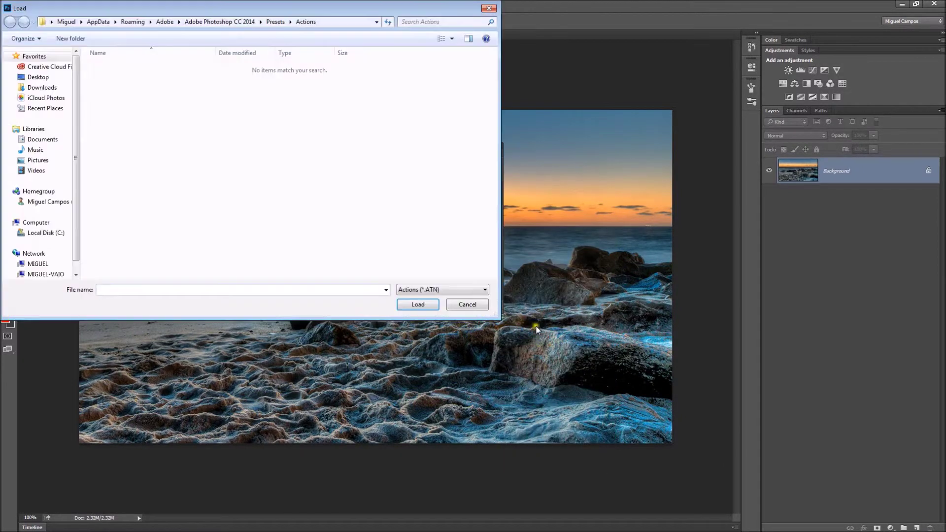
pyautogui.click(38, 78)
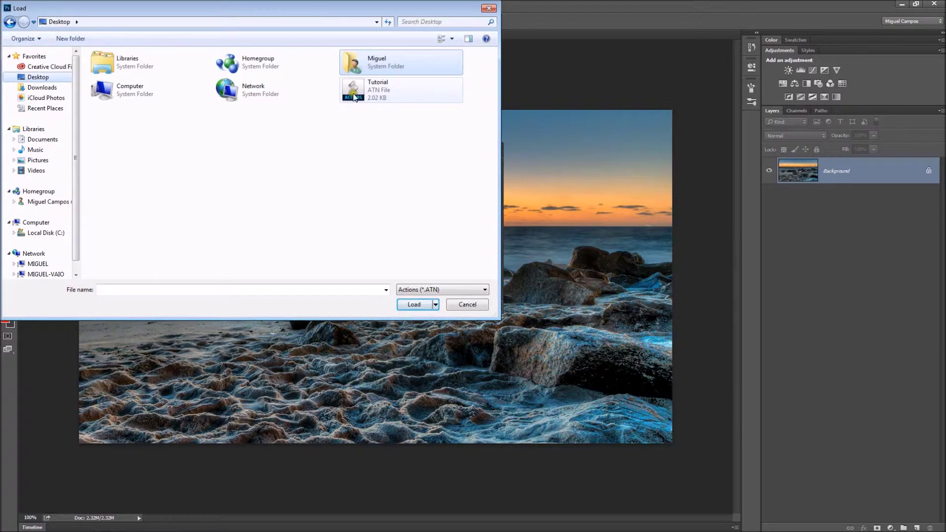
pyautogui.click(385, 97)
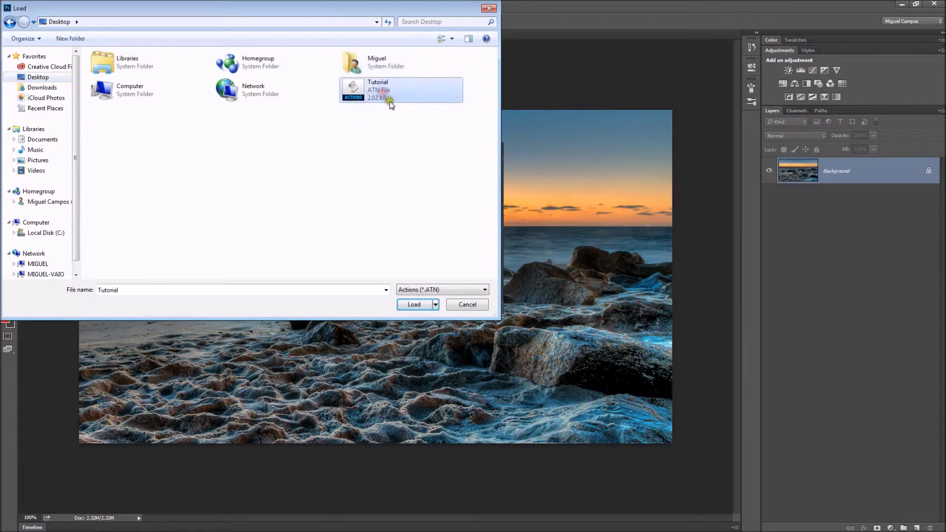
pyautogui.click(415, 304)
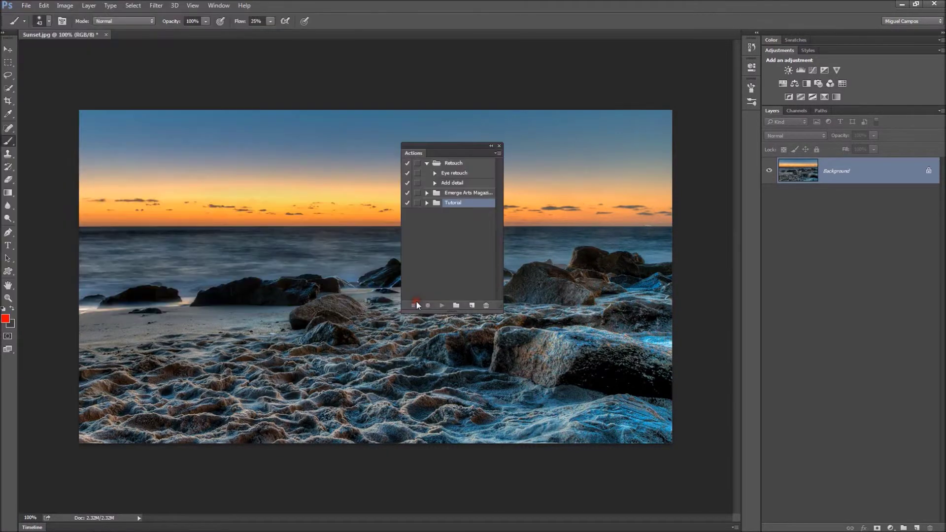
# - Expand the Tutorial set and play Curves Adj to recreate Curves 1 and 2
pyautogui.click(427, 203)
pyautogui.click(453, 213)
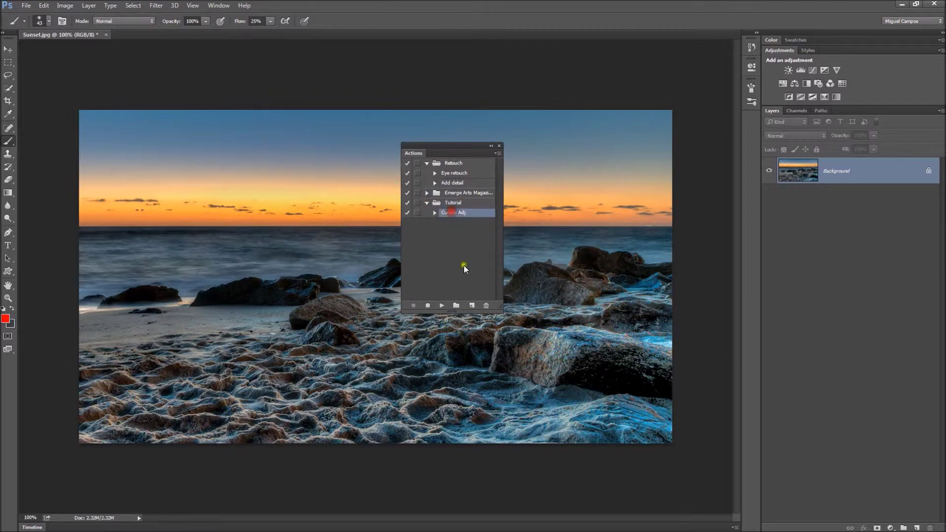
pyautogui.click(442, 305)
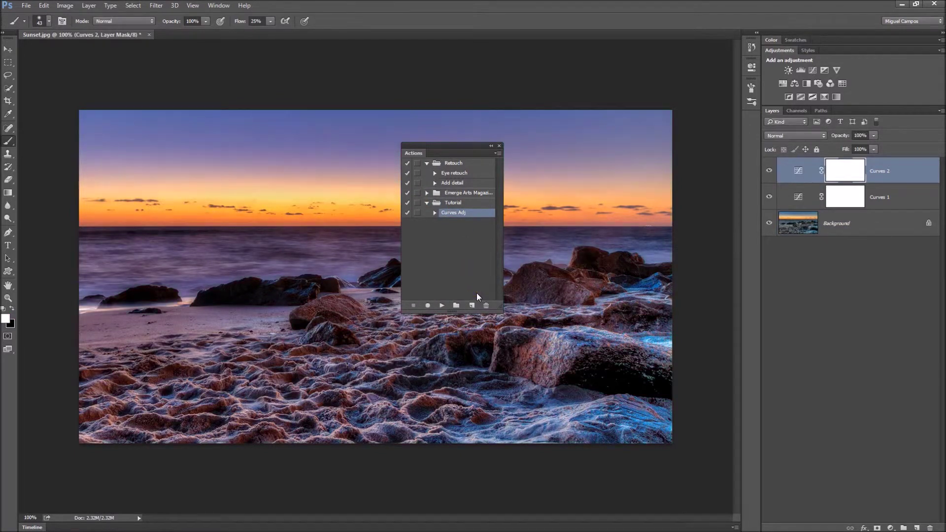
# - Set What To Sync to Custom in Sync Settings preferences, then close Preferences
pyautogui.click(498, 147)
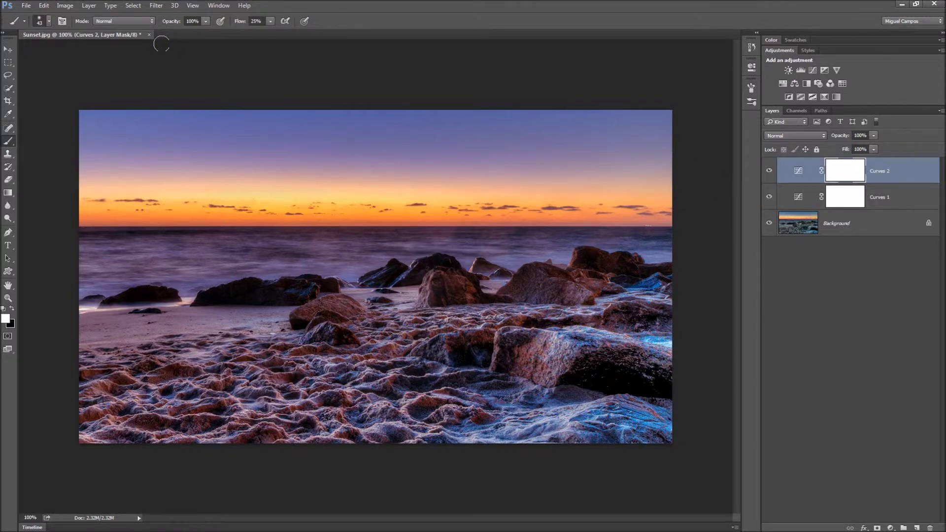
pyautogui.click(45, 6)
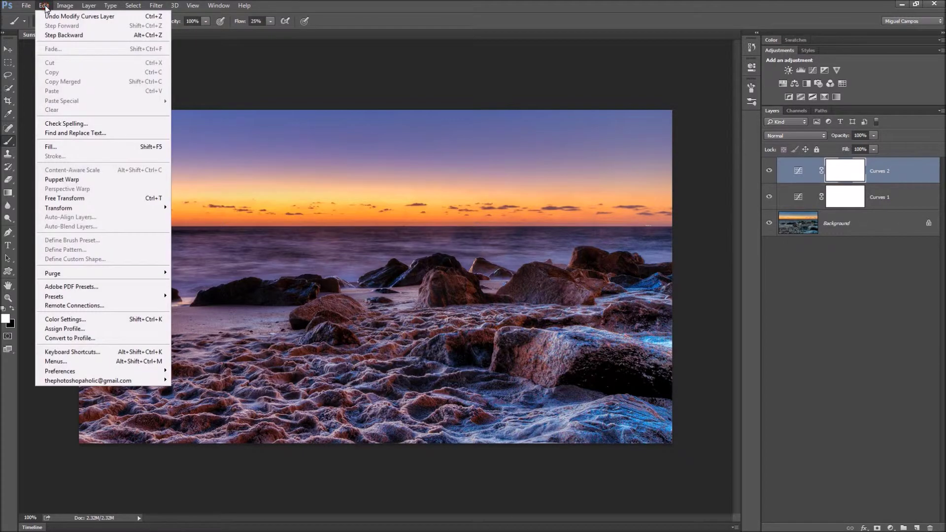
pyautogui.click(79, 371)
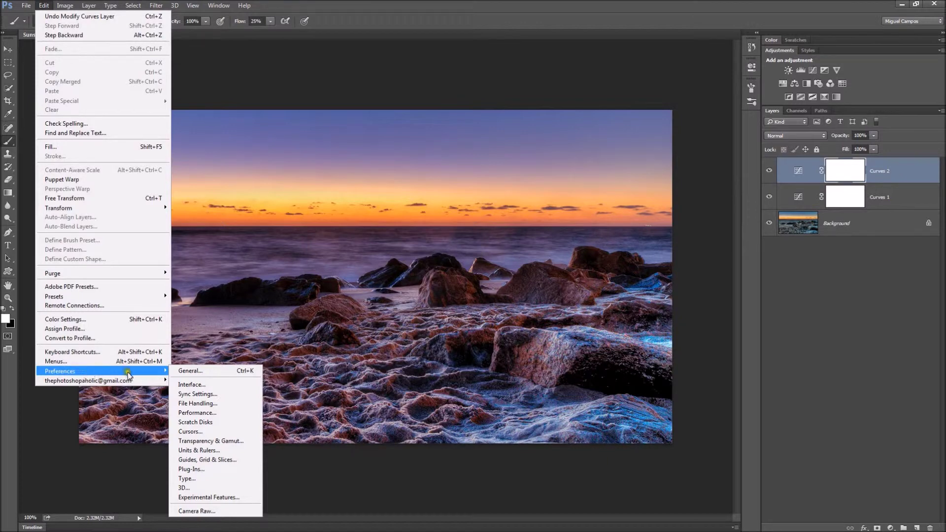
pyautogui.click(198, 397)
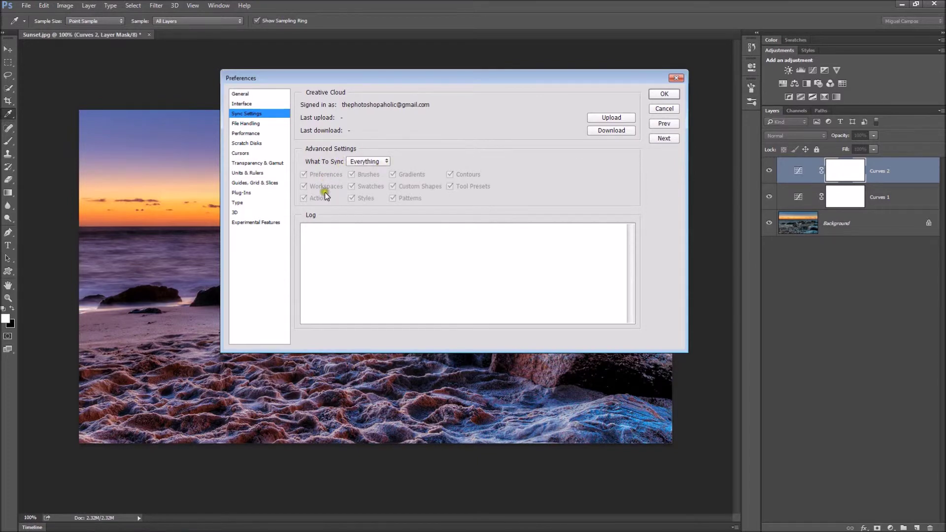
pyautogui.click(383, 161)
pyautogui.click(380, 175)
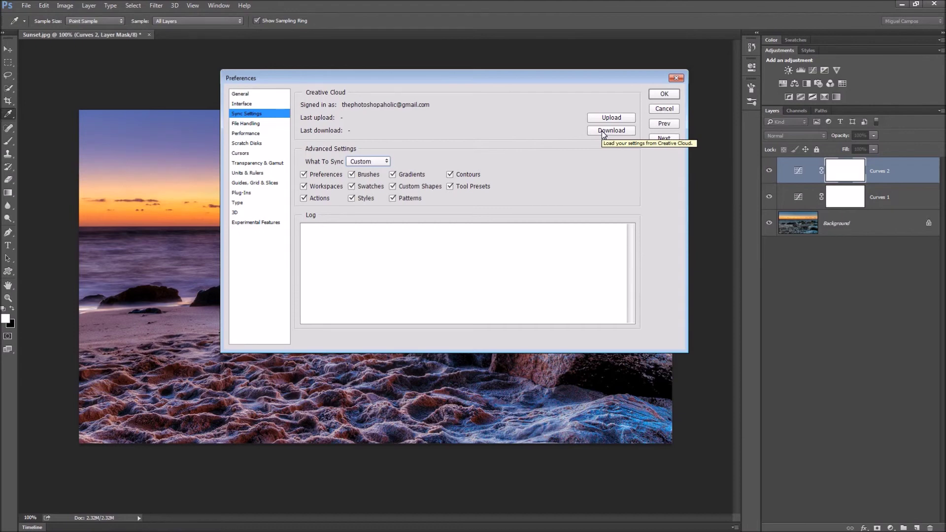
pyautogui.click(671, 110)
pyautogui.press('b')
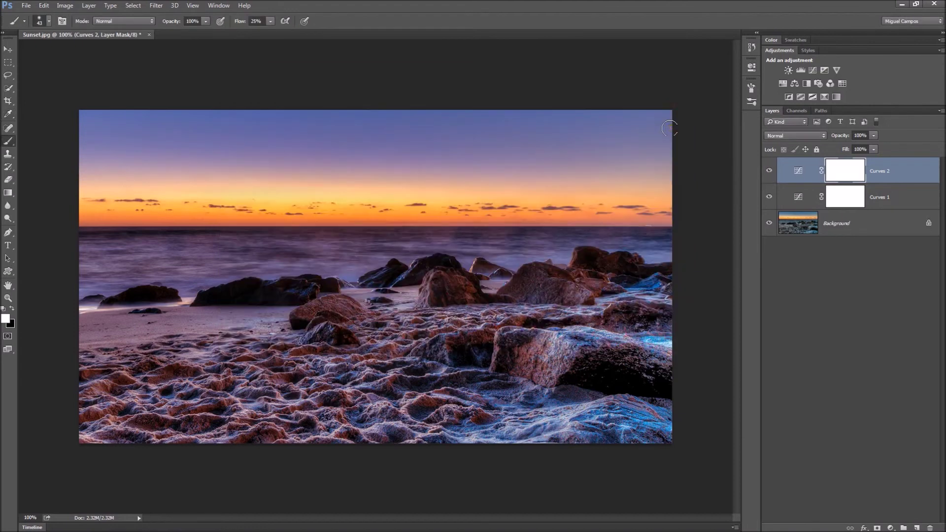